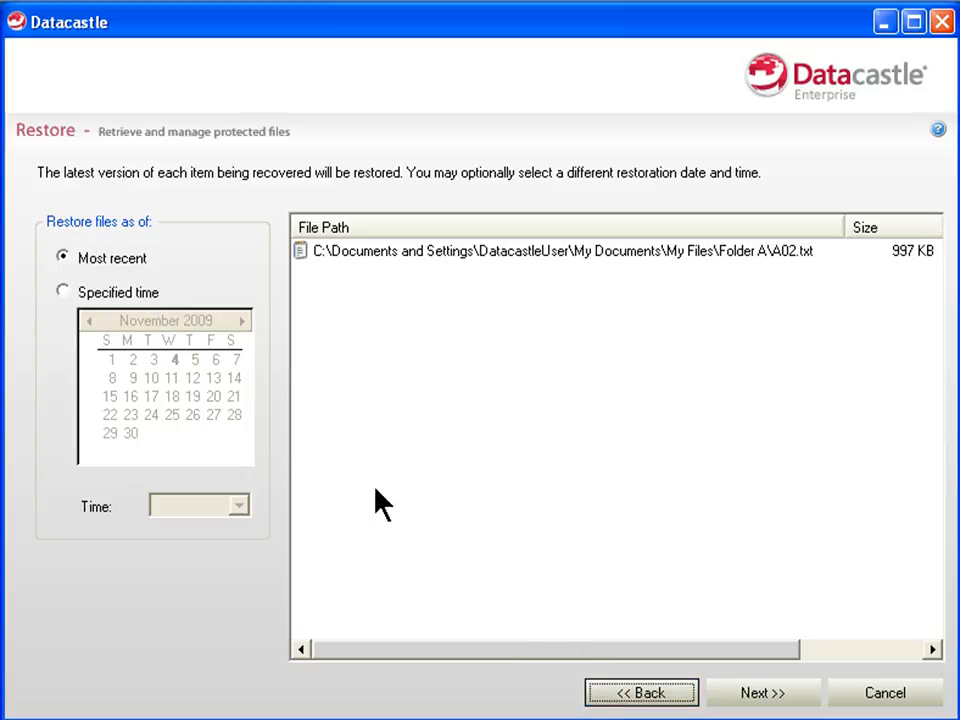
- Restore A02.txt as of November 4, 2009 at 3:32 PM to its original location, overwriting the existing file
left_click(65, 297)
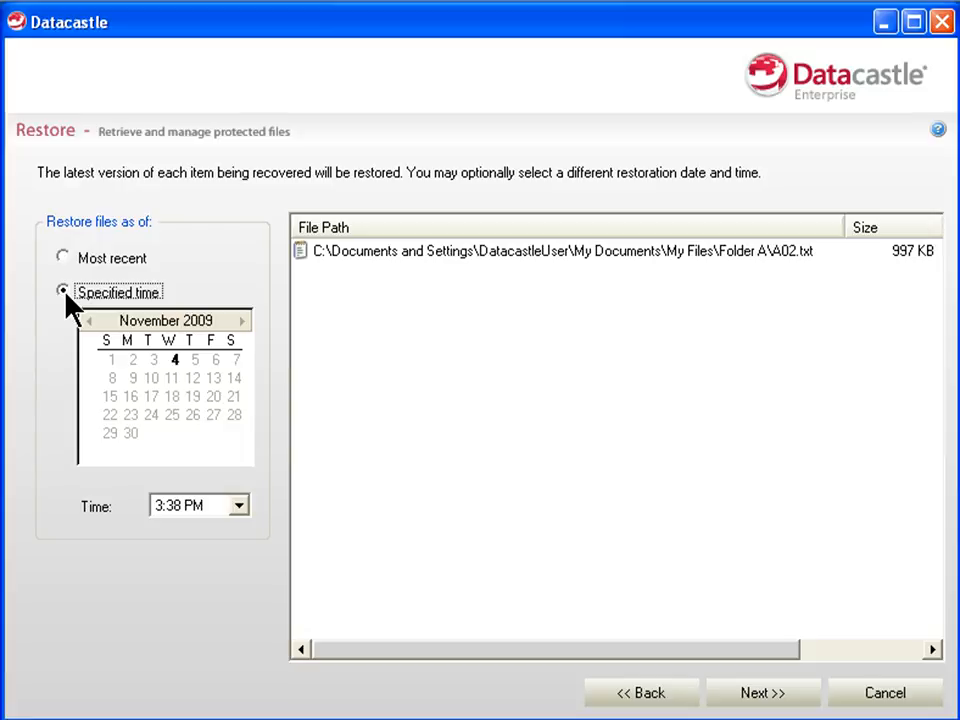
left_click(65, 295)
left_click(174, 360)
left_click(240, 506)
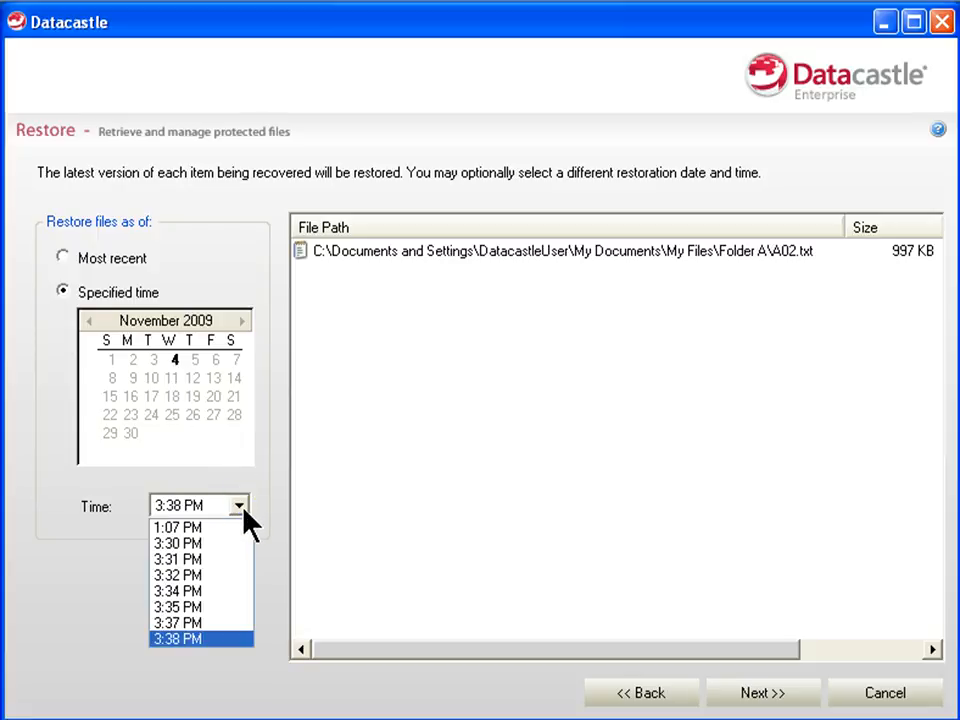
left_click(216, 576)
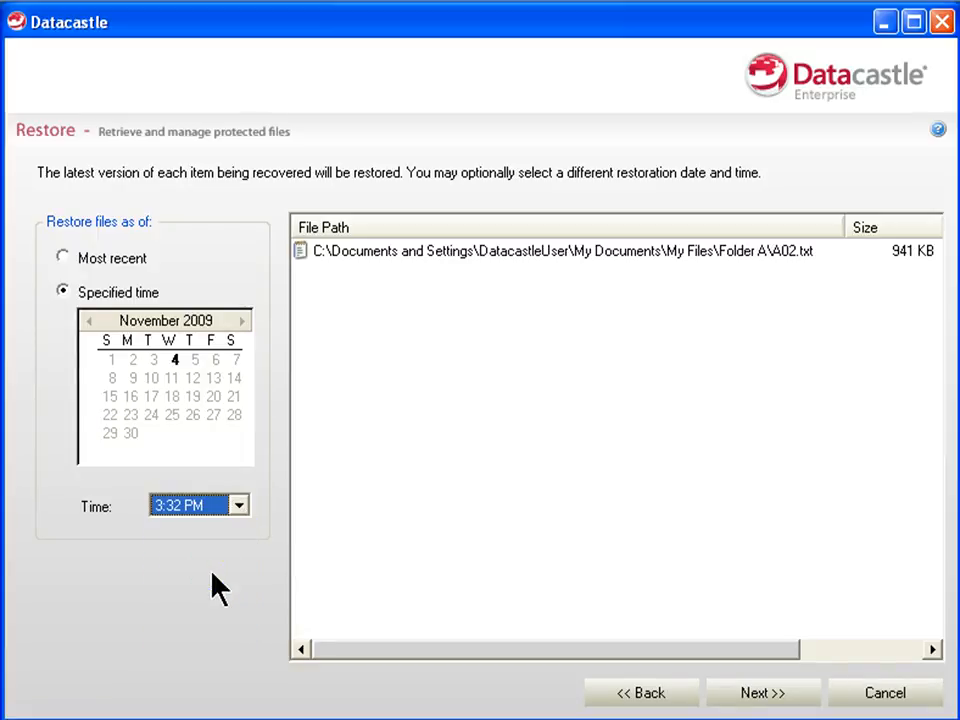
left_click(740, 700)
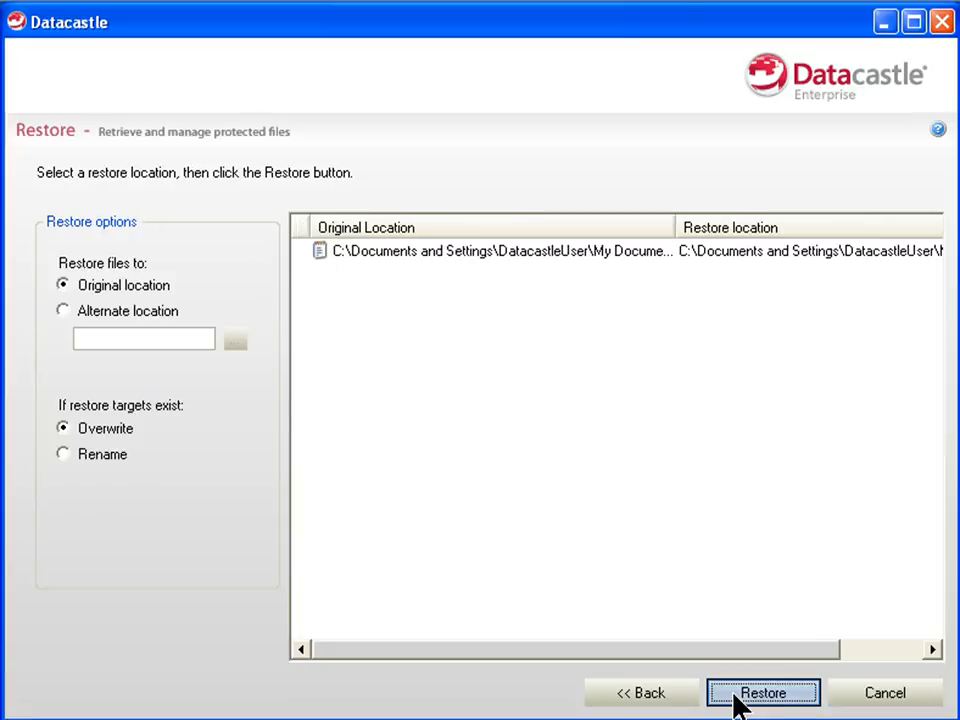
left_click(767, 699)
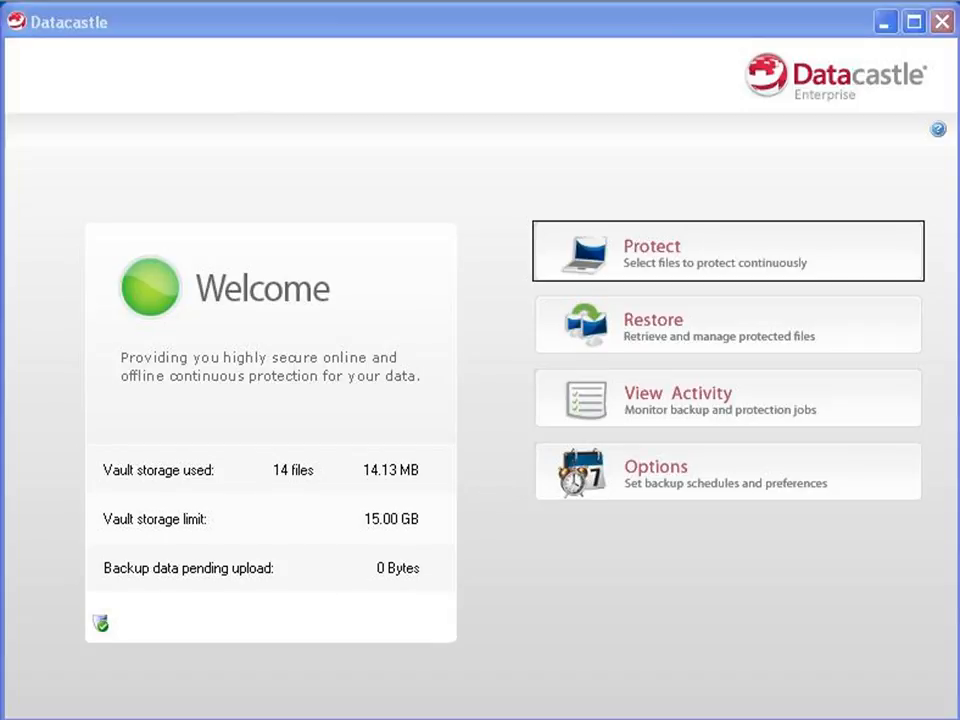
- Start another restore and choose A02.txt from My Documents\My Files\Folder A in the vault
left_click(900, 338)
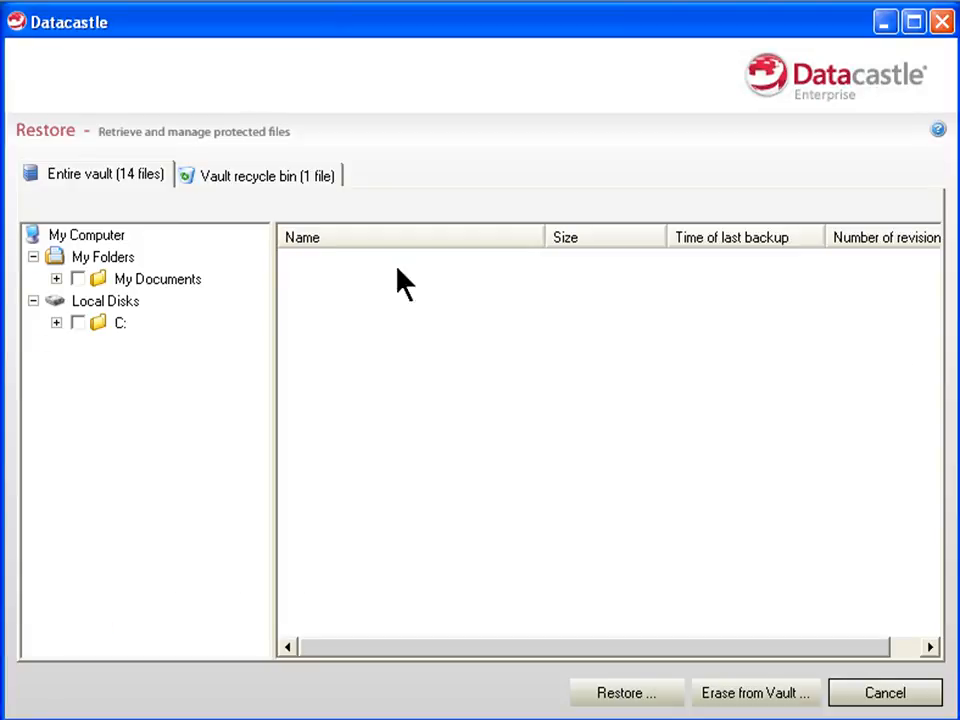
left_click(56, 279)
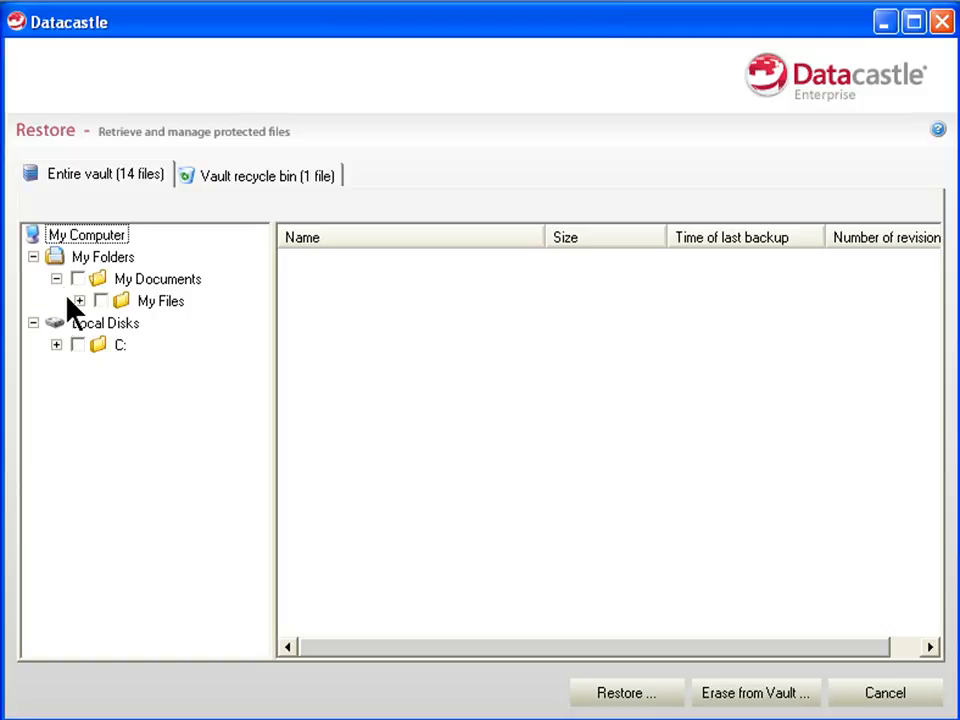
left_click(79, 301)
left_click(170, 329)
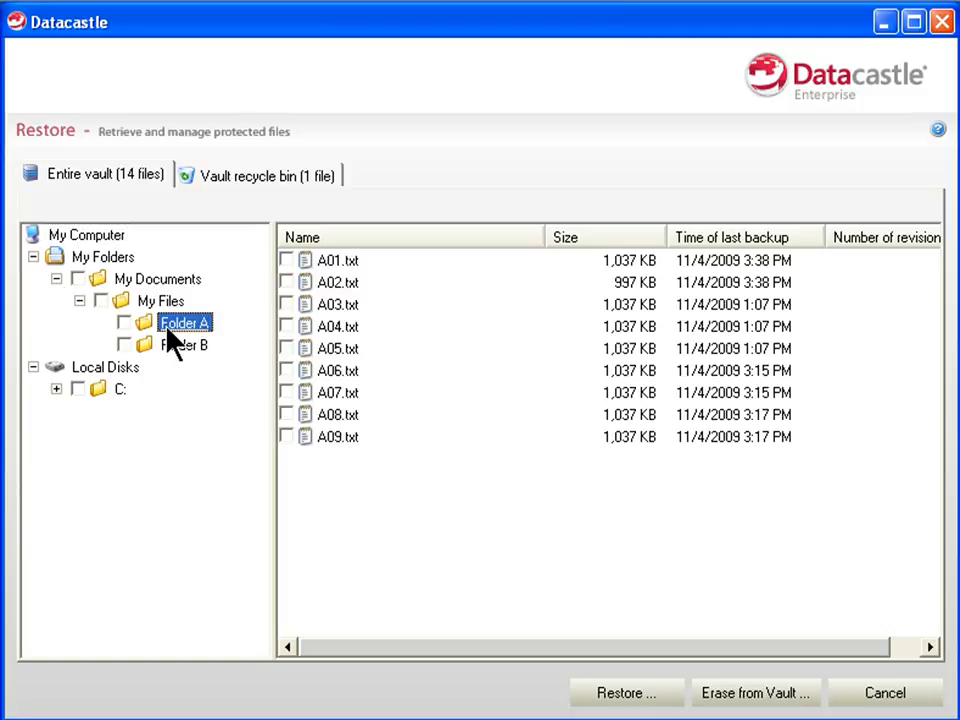
left_click(287, 283)
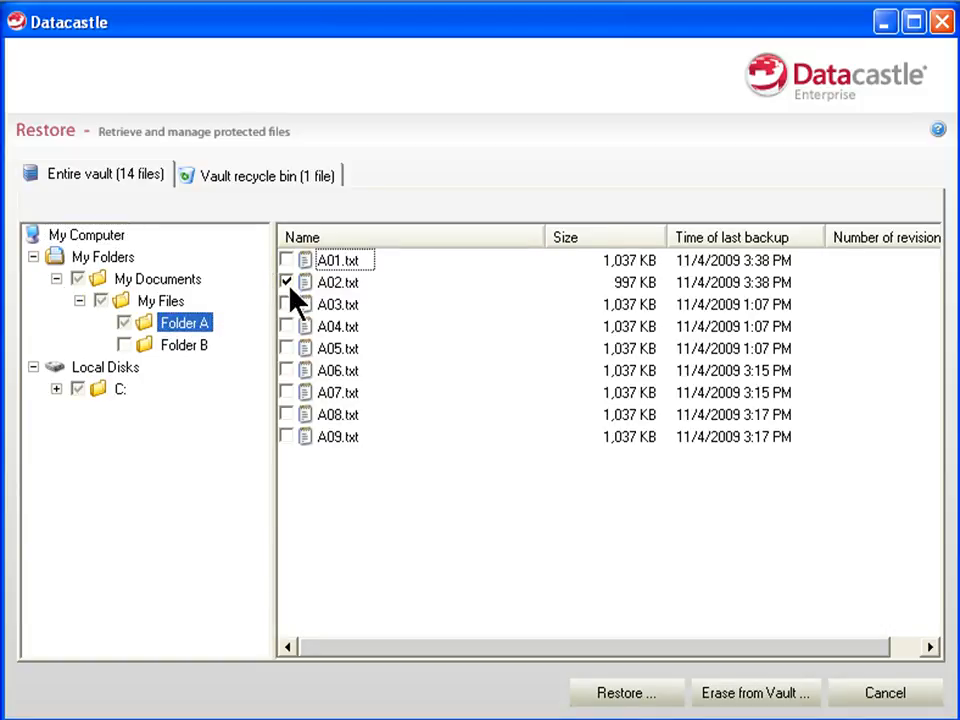
left_click(593, 696)
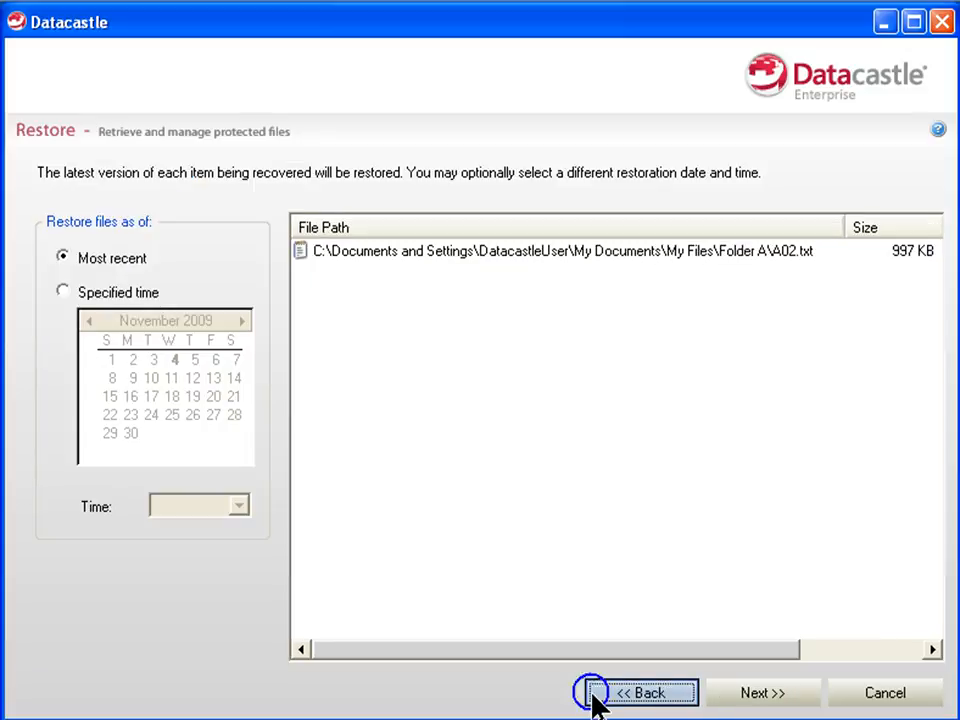
- Set the restore point for A02.txt to the specified time of November 4, 2009, 3:30 PM and proceed to the location options
left_click(59, 286)
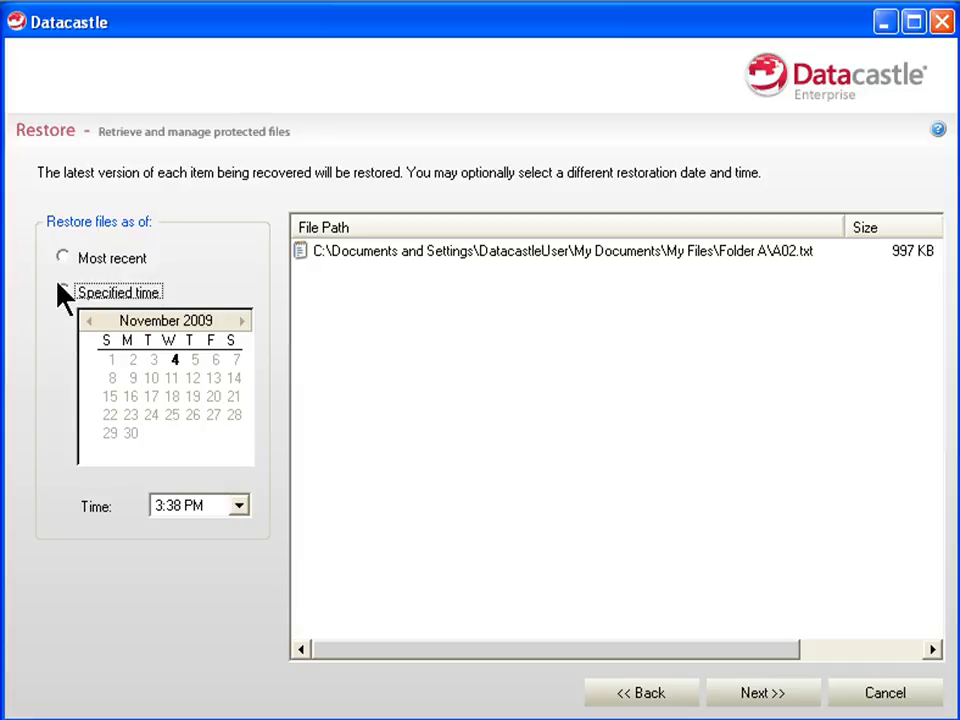
left_click(172, 362)
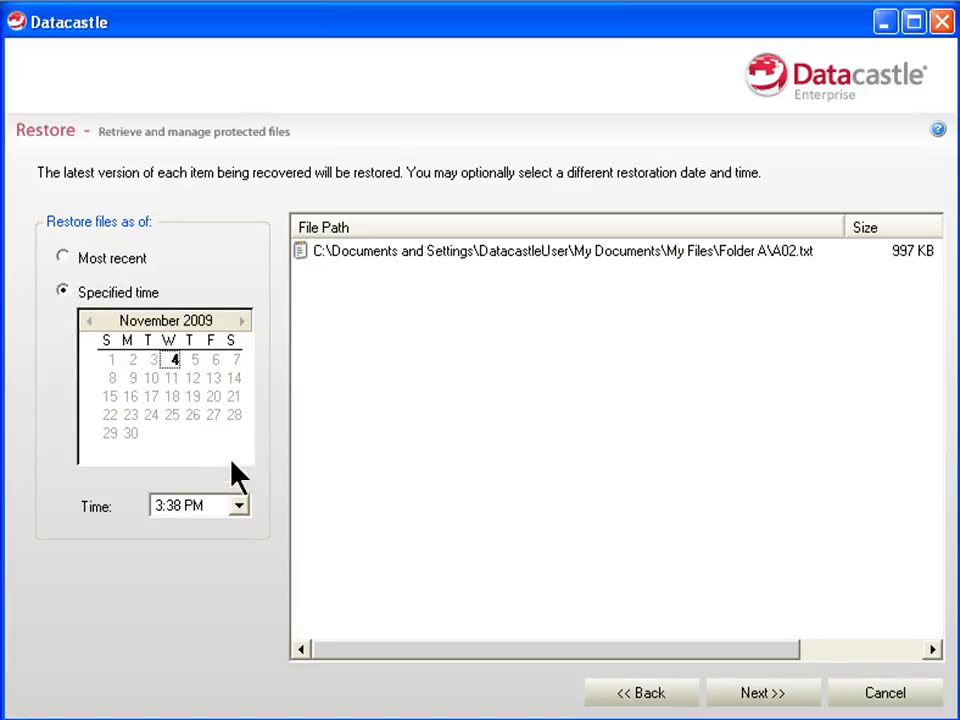
left_click(239, 506)
left_click(231, 542)
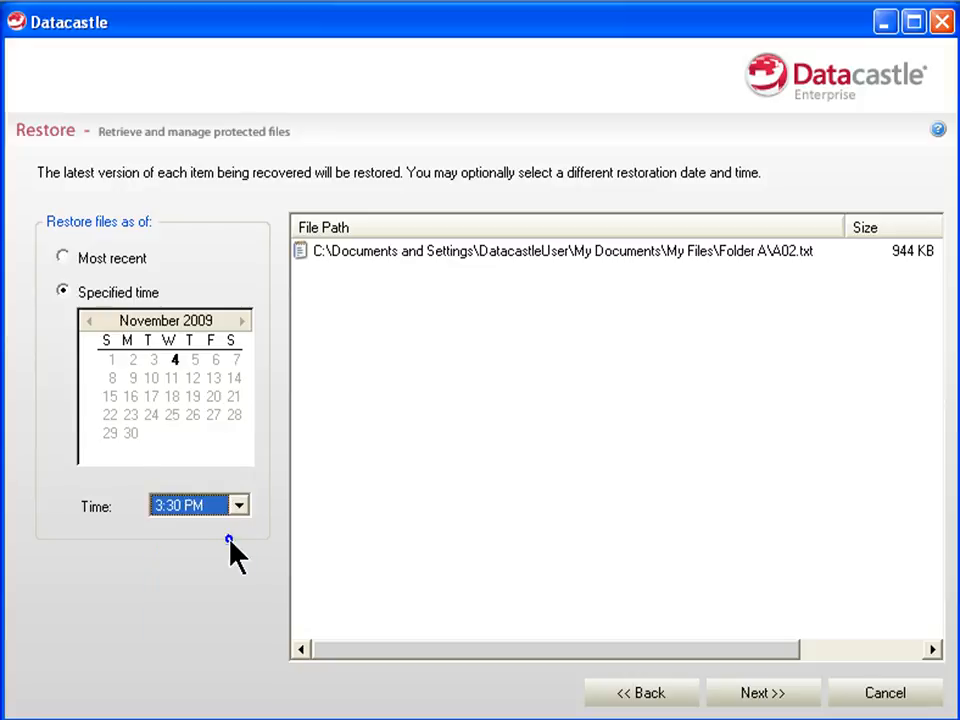
left_click(723, 698)
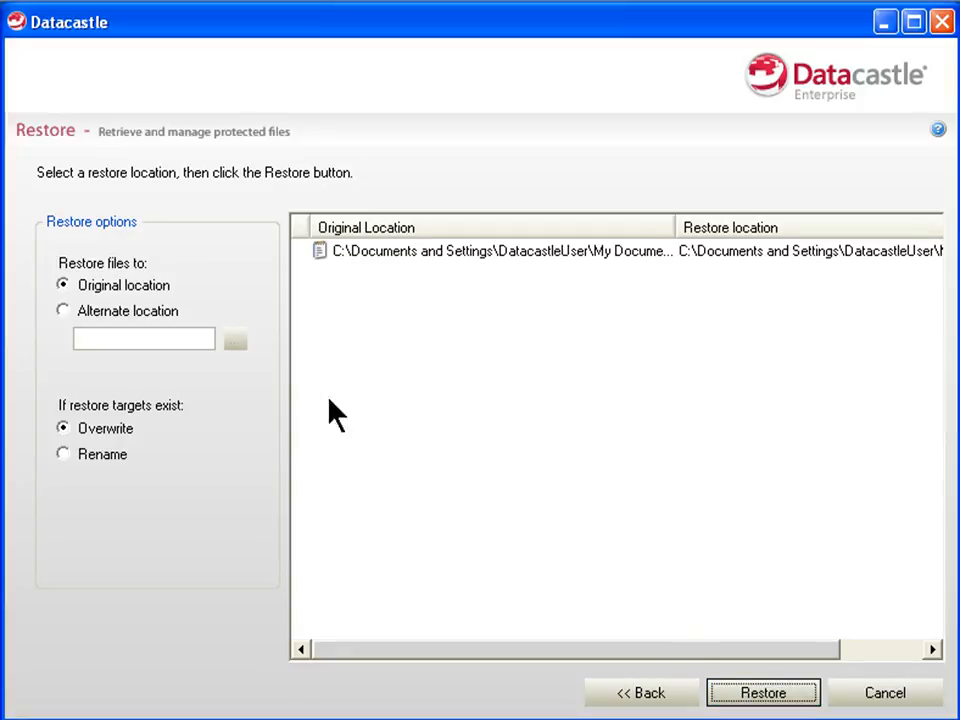
- Restore A02.txt to an alternate location, a new folder named Restored Files created inside My Documents
left_click(63, 311)
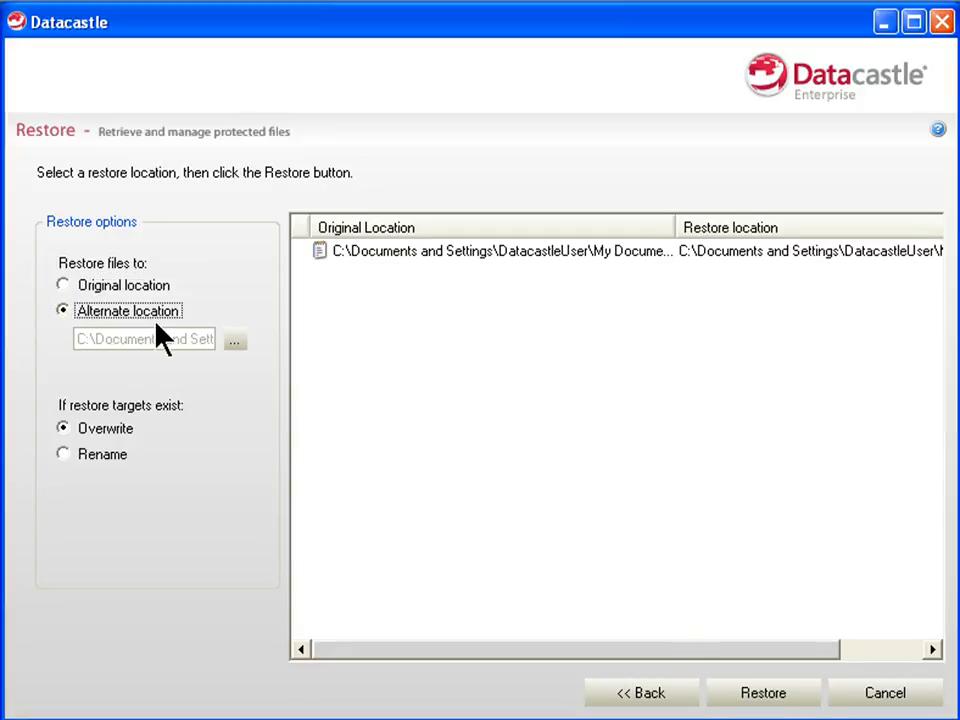
left_click(234, 341)
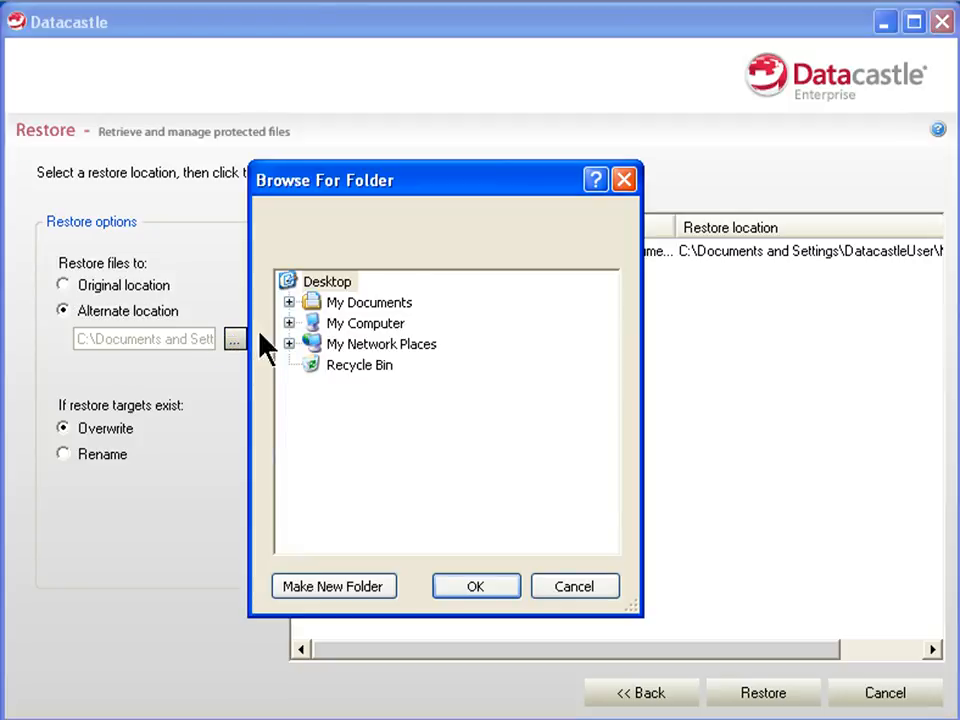
left_click(344, 304)
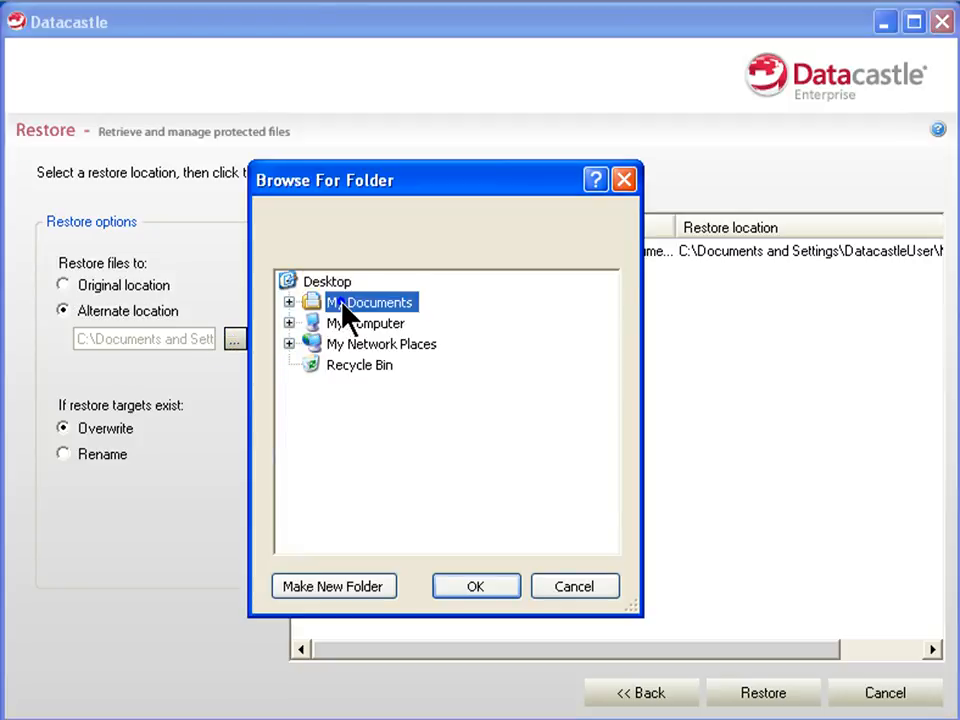
left_click(330, 590)
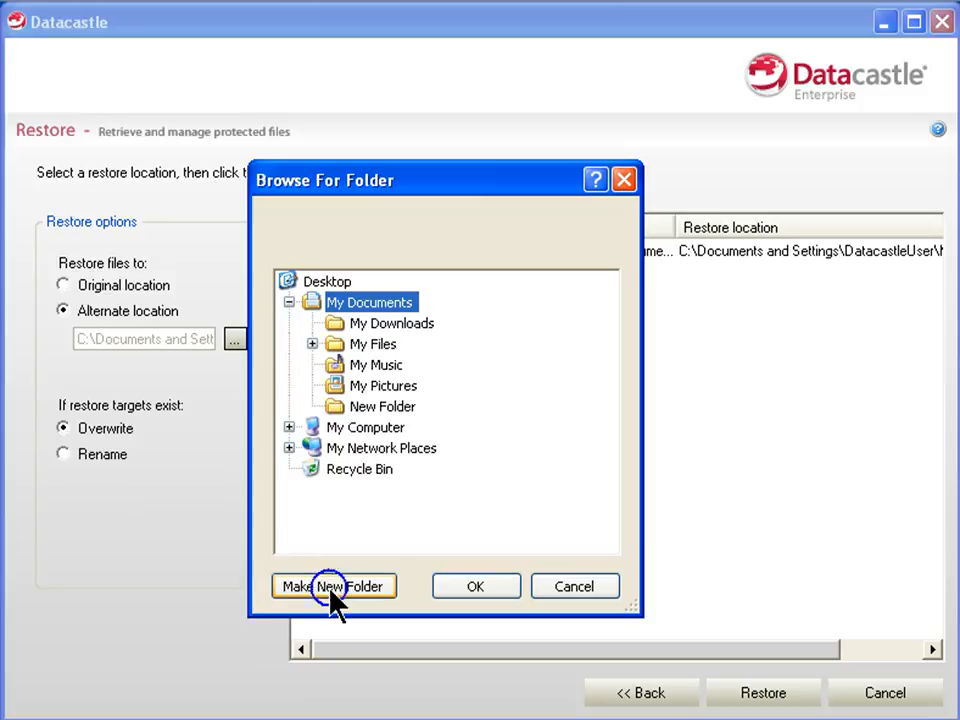
left_click(352, 407)
key("F2")
type("Re")
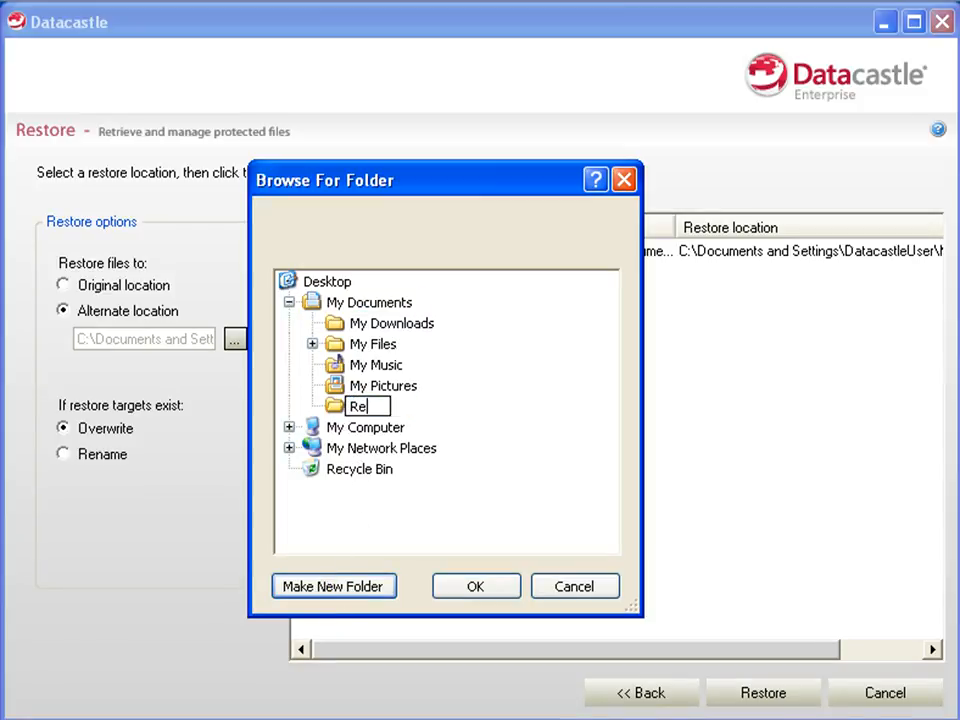
type("stored Fi")
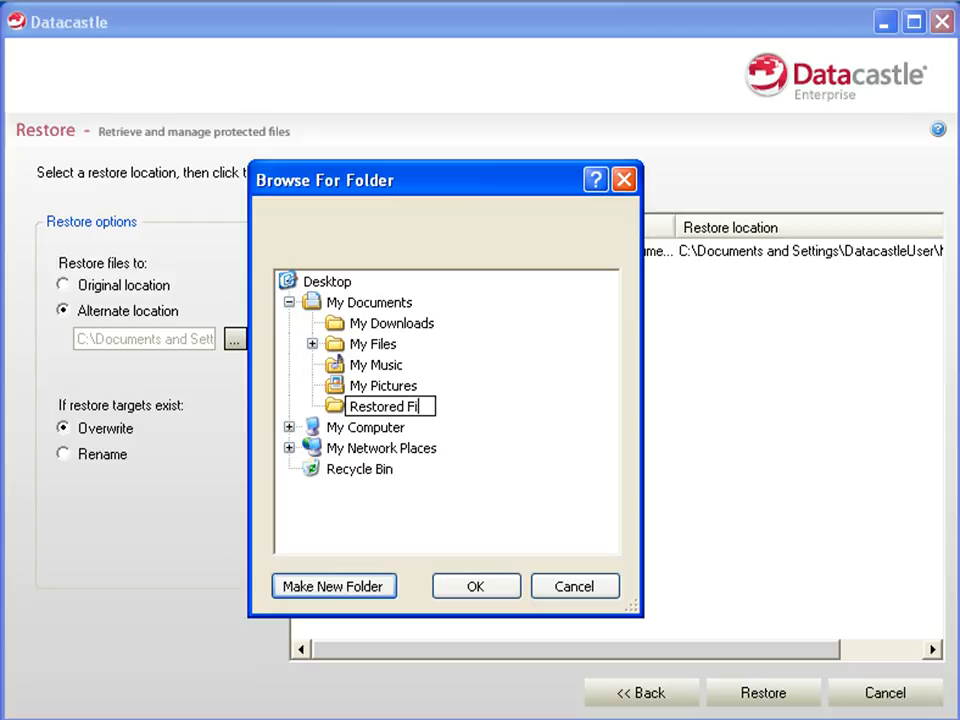
type("les")
left_click(452, 592)
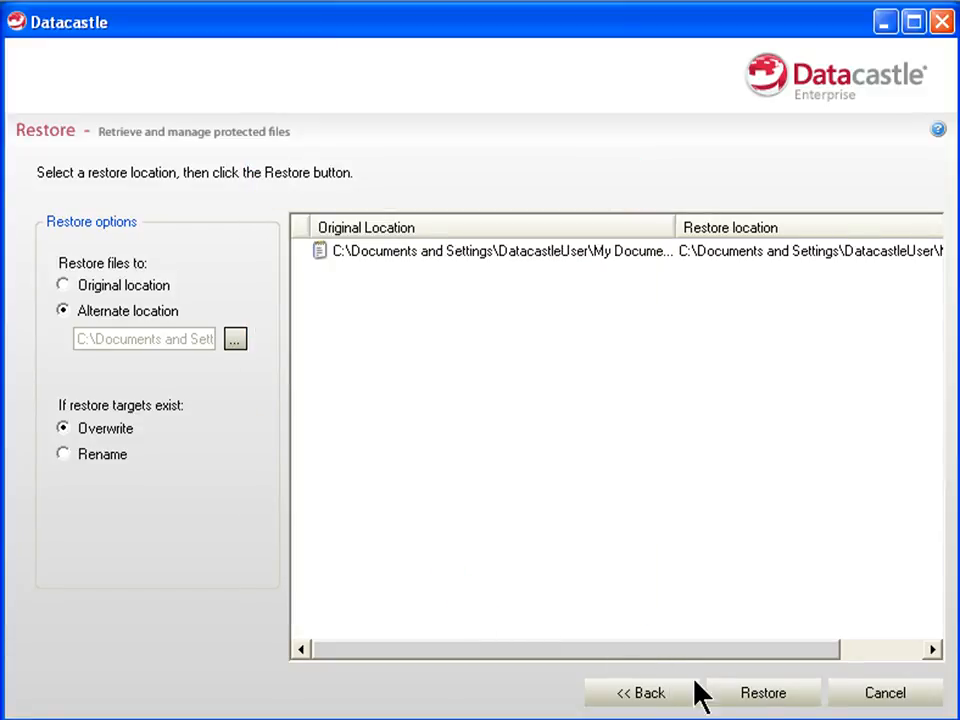
left_click(745, 696)
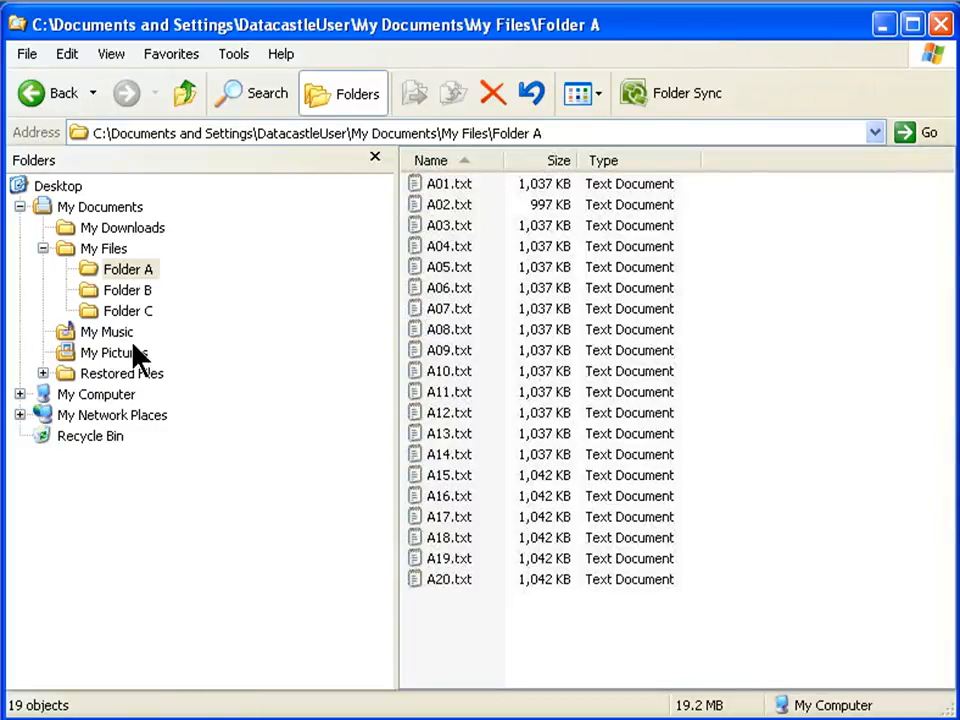
- In Windows Explorer, browse the Restored Files folder down through C_, Documents and Settings and My Files to the restored file's subfolder
left_click(88, 210)
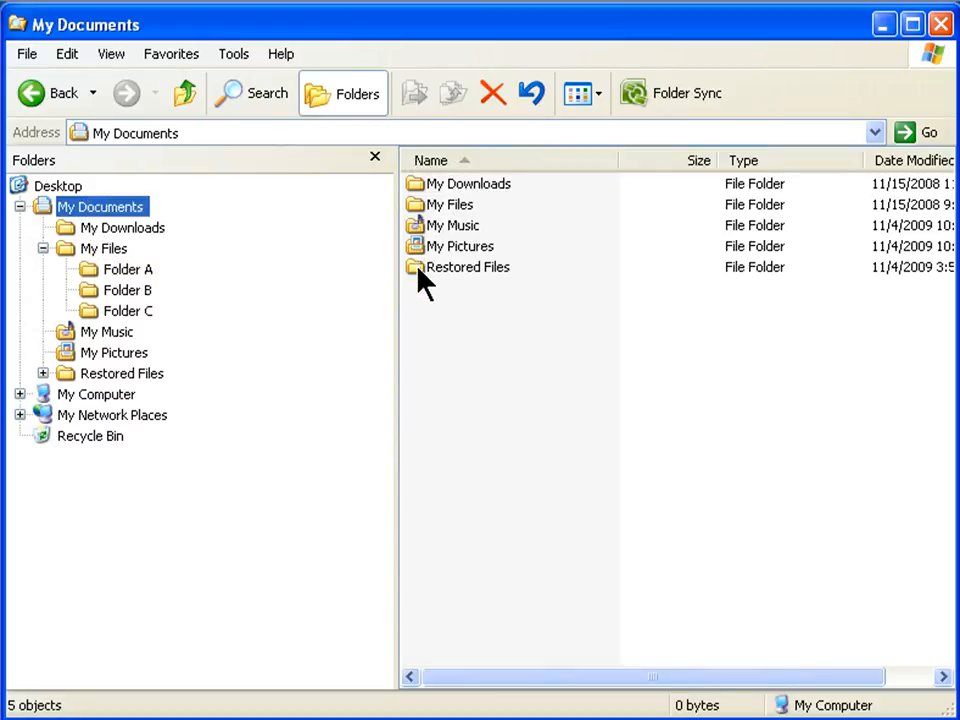
left_click(43, 374)
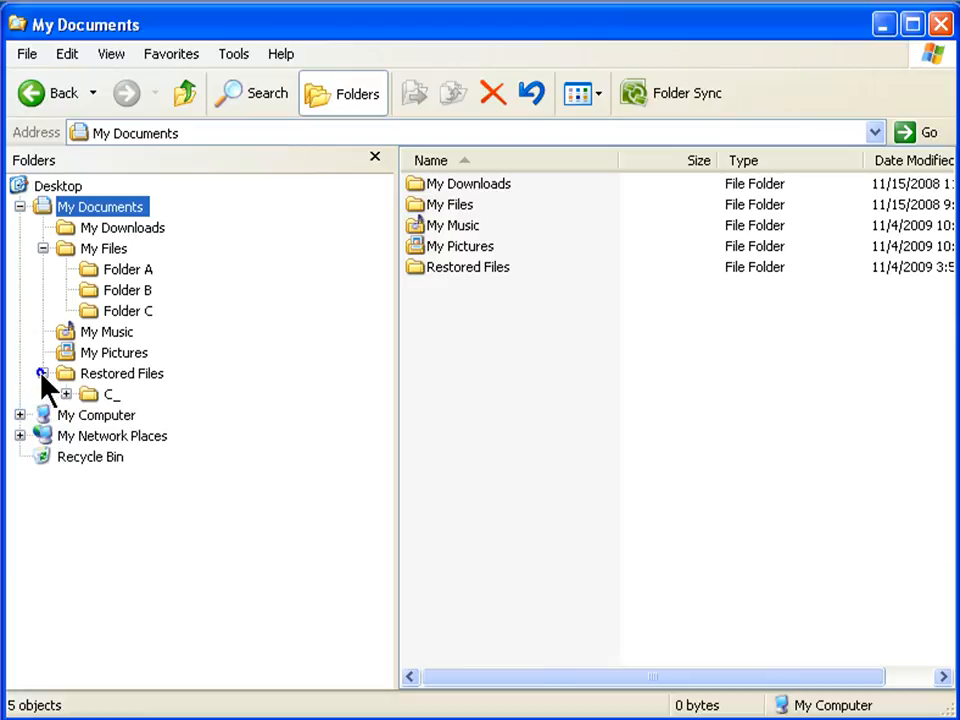
left_click(66, 394)
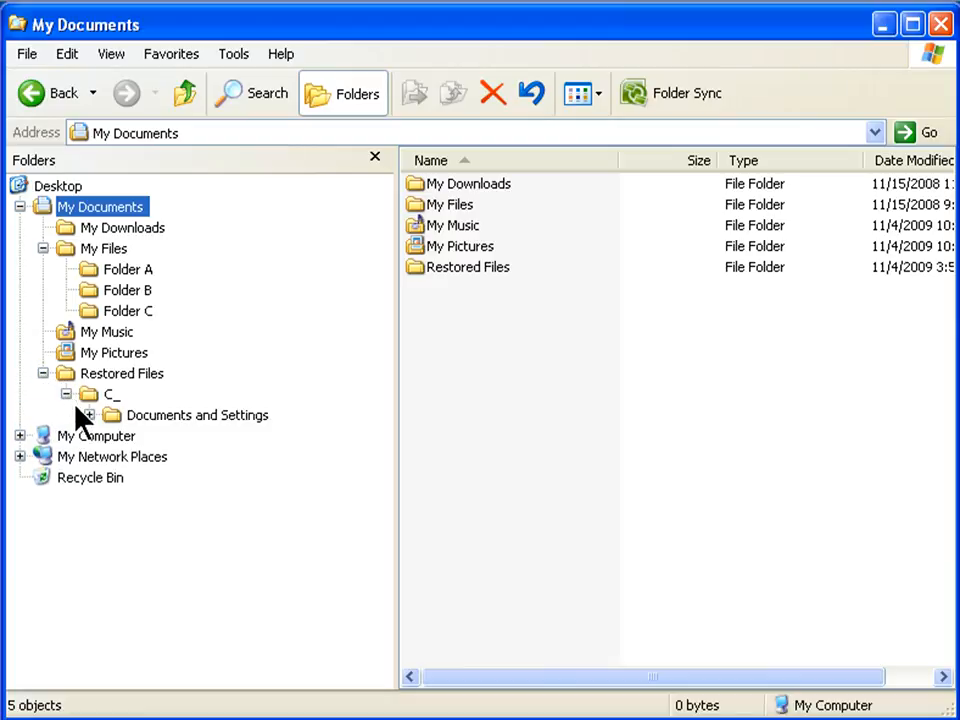
left_click(89, 415)
left_click(112, 436)
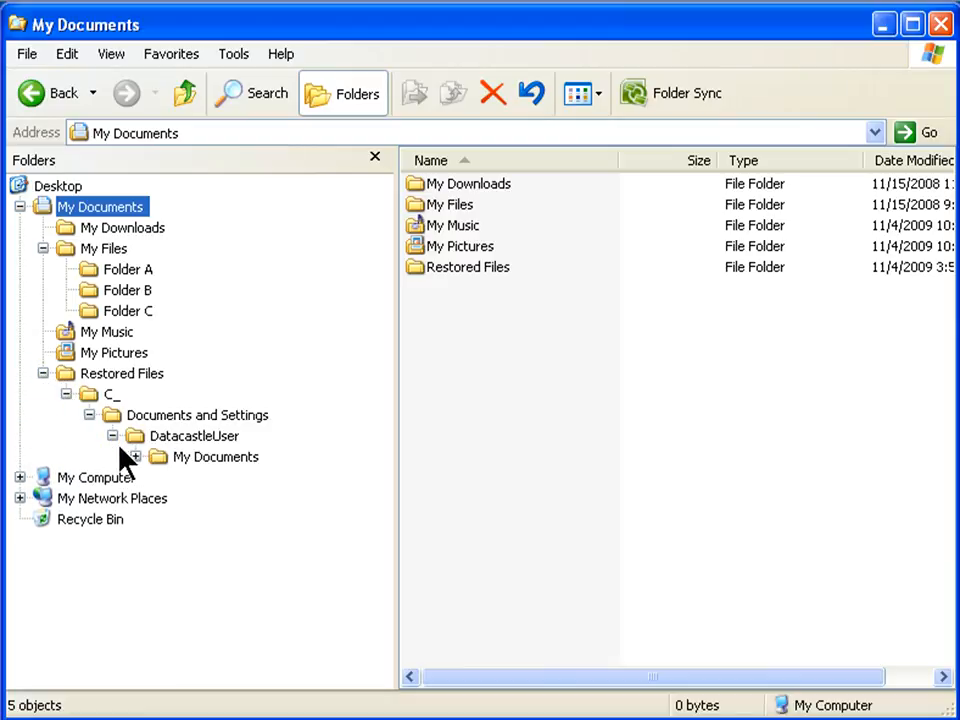
left_click(135, 456)
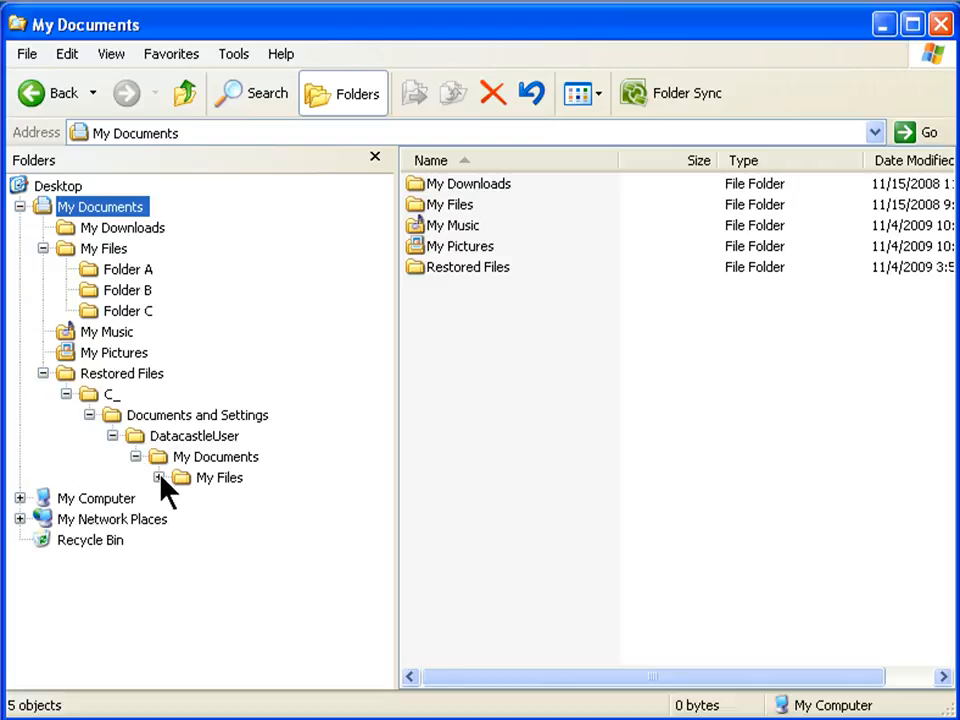
left_click(158, 477)
left_click(201, 498)
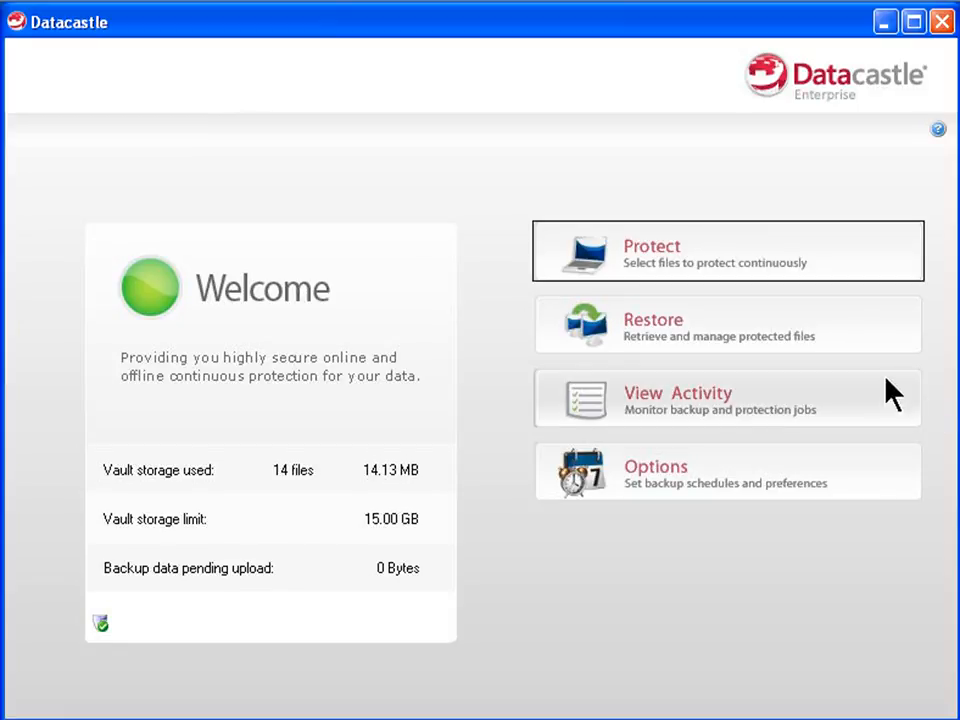
- Back in Datacastle, start a restore and choose A01.txt from My Documents\My Files\Folder A in the vault
left_click(806, 336)
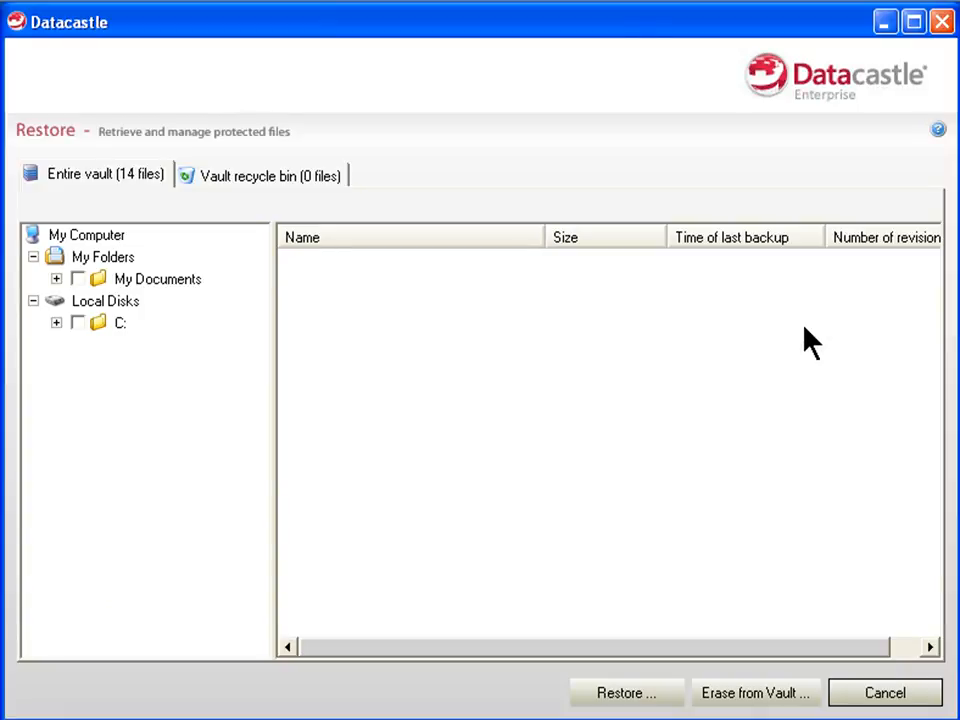
left_click(56, 279)
left_click(79, 301)
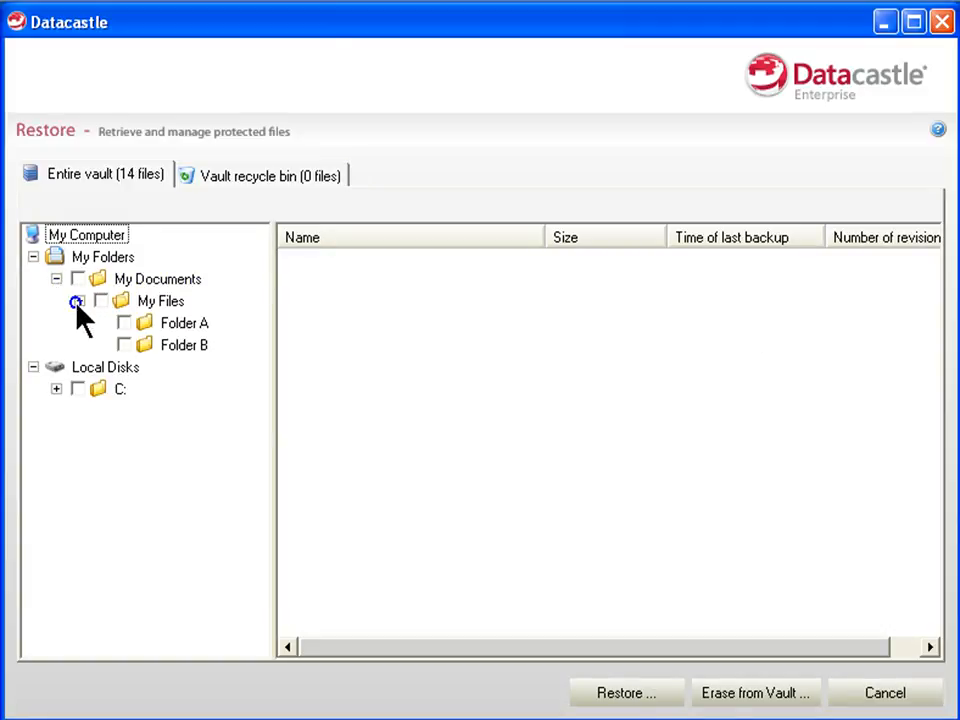
left_click(172, 322)
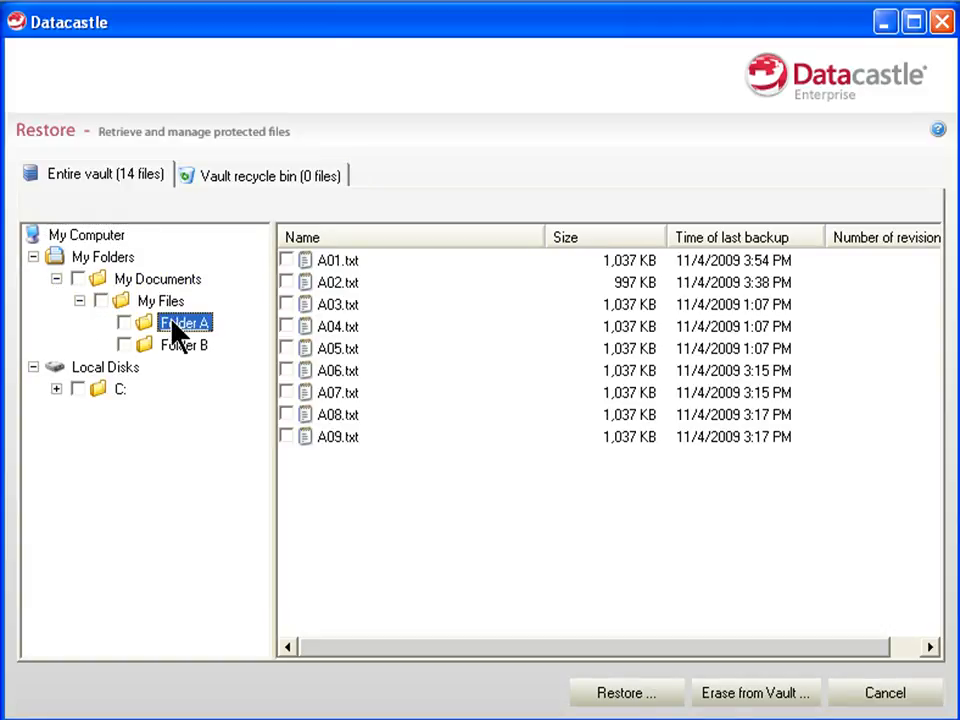
left_click(286, 260)
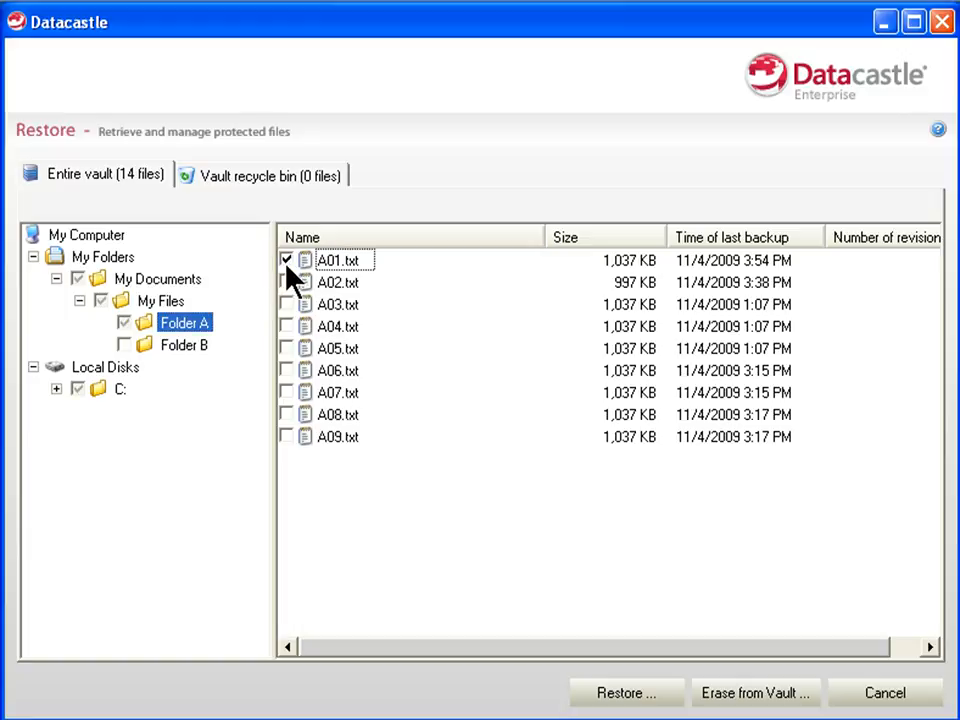
left_click(640, 690)
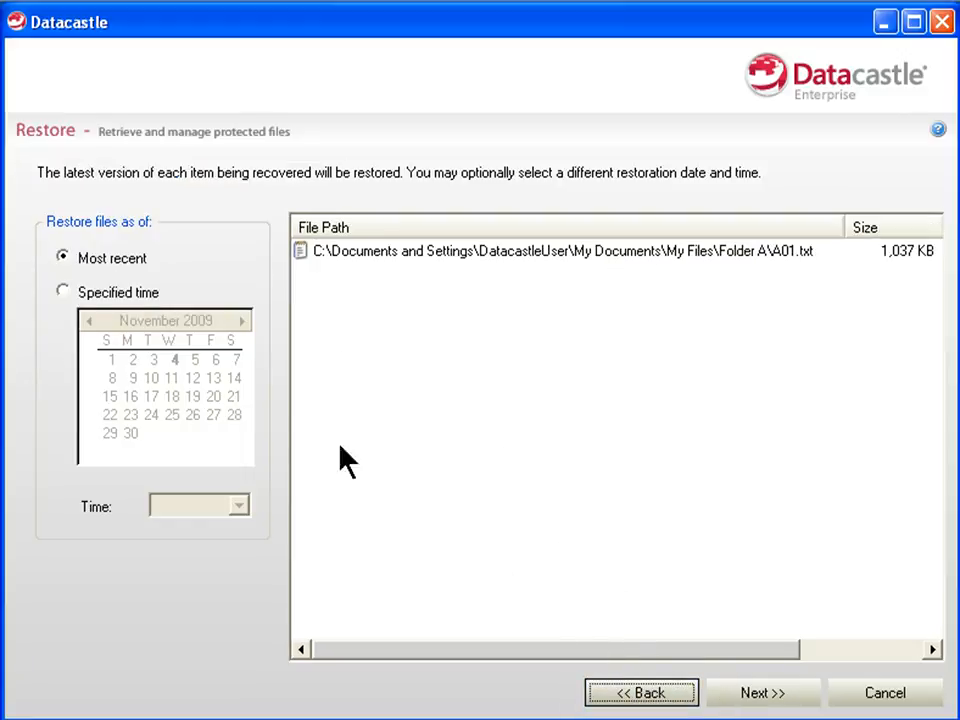
- Set the restore point for A01.txt to the specified time of November 4, 2009, 3:29 PM and proceed to the location options
left_click(66, 292)
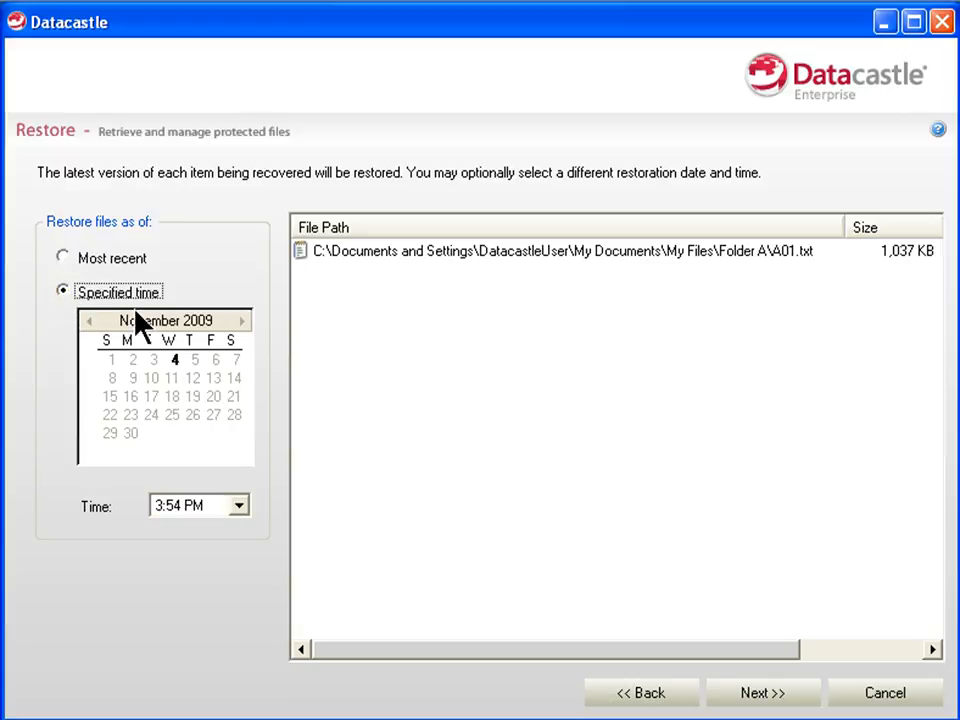
left_click(178, 358)
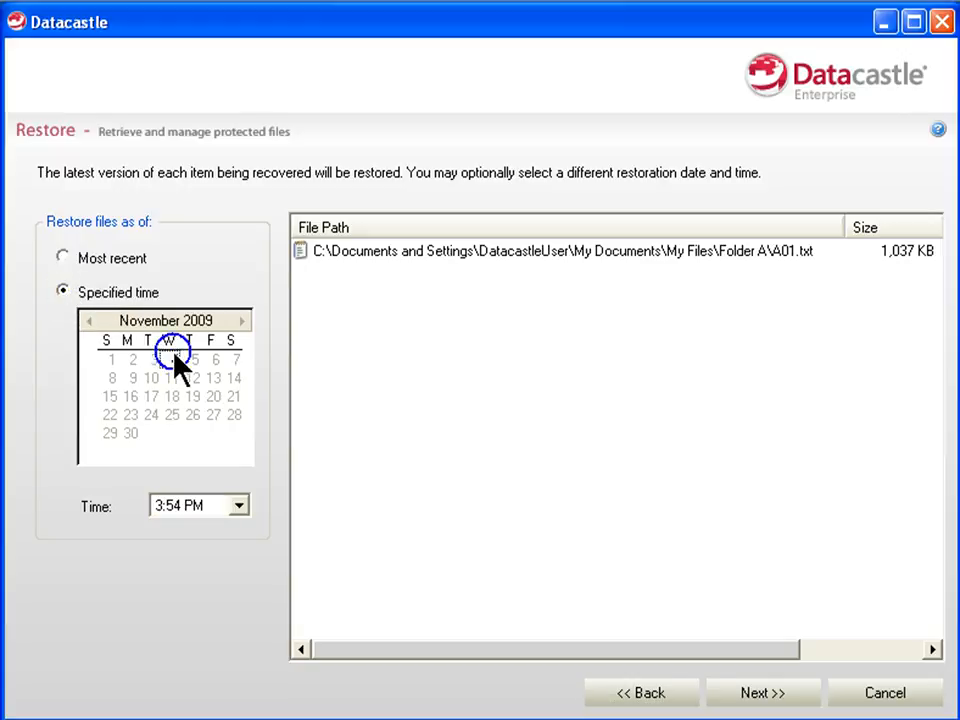
left_click(240, 507)
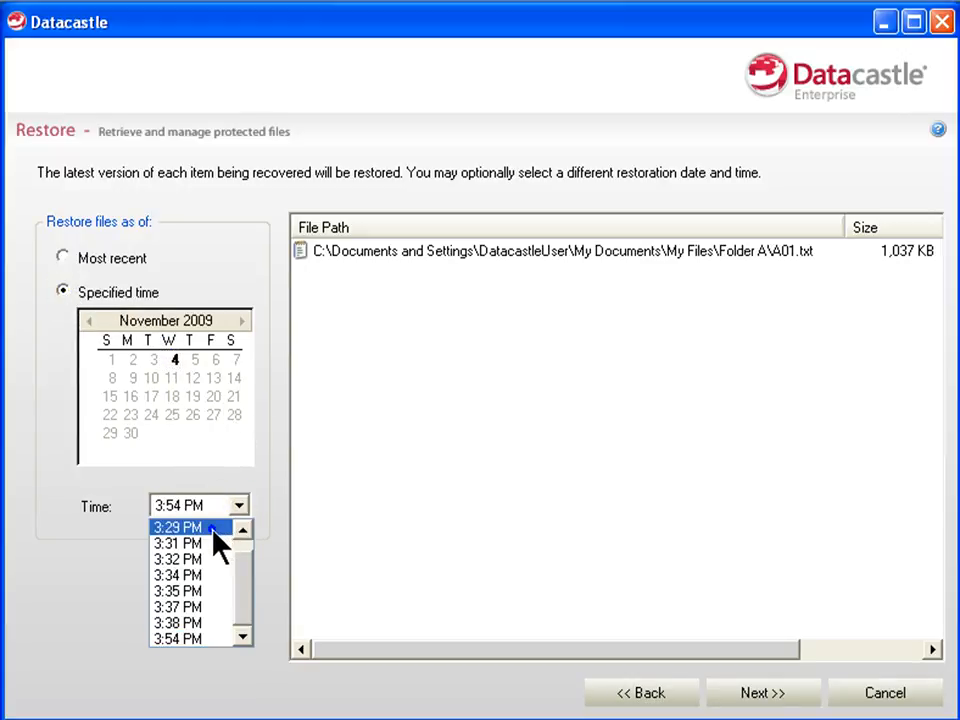
left_click(222, 540)
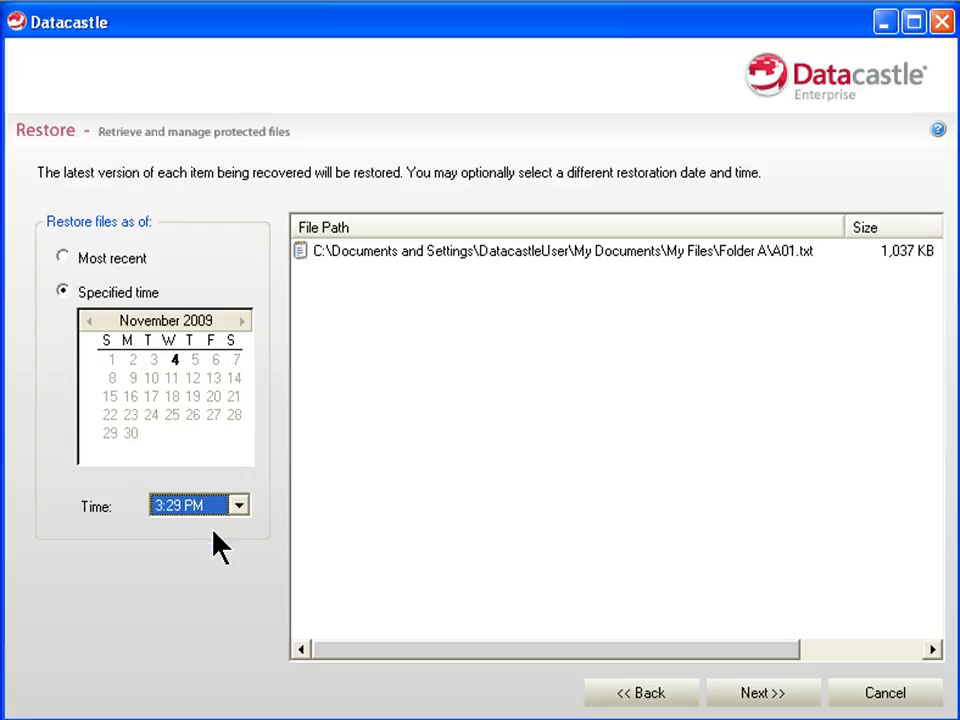
left_click(762, 693)
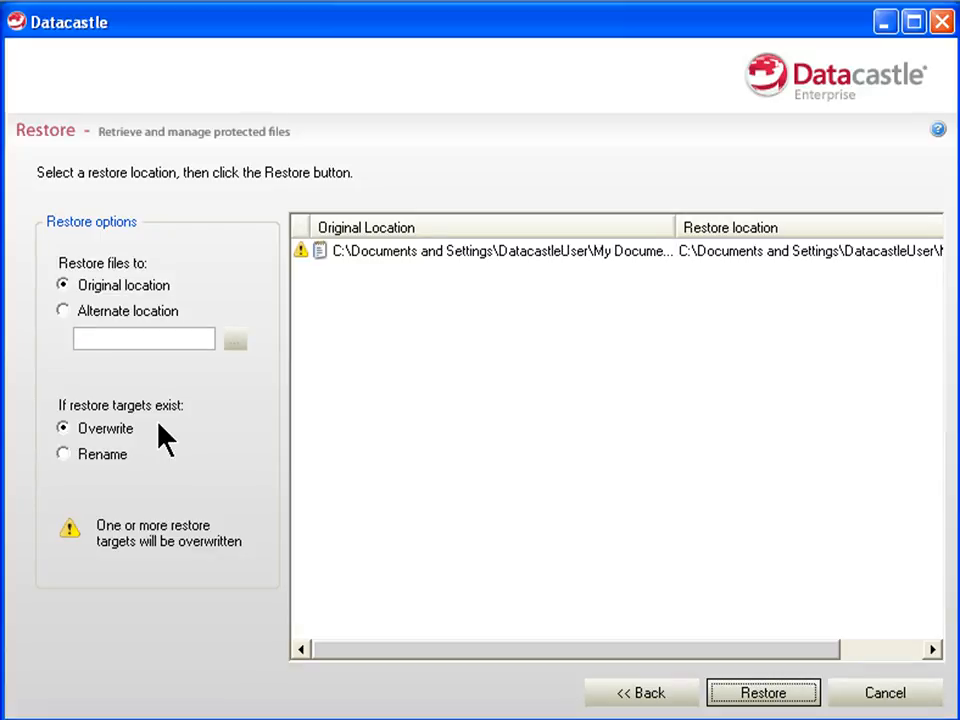
- Restore A01.txt to its original location with existing targets set to Rename, and select the restored copy in Folder A in Windows Explorer
left_click(65, 455)
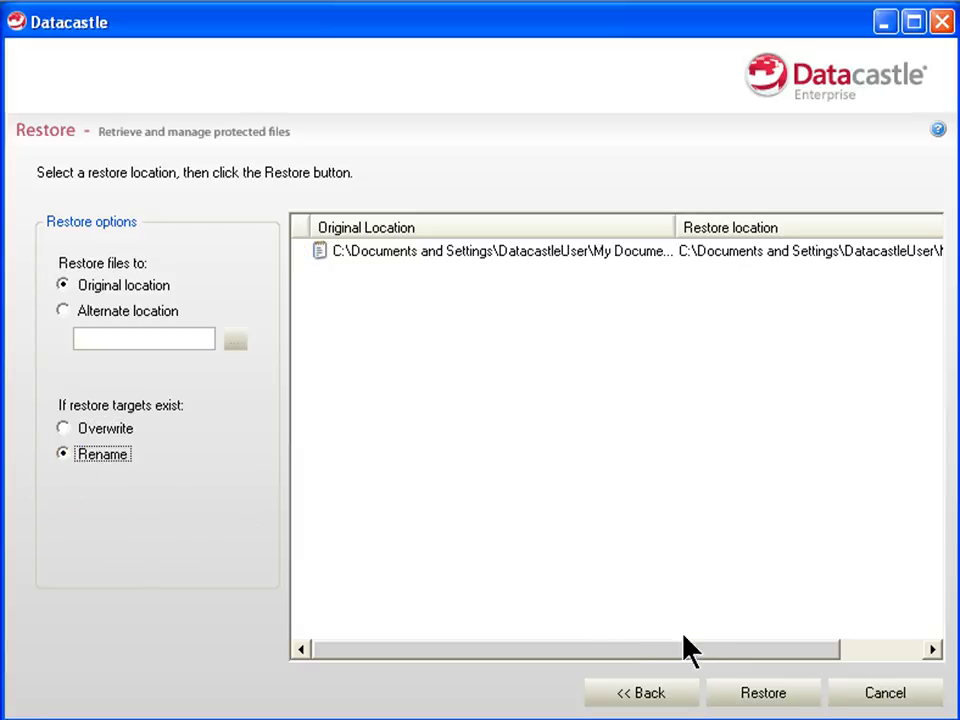
left_click(782, 697)
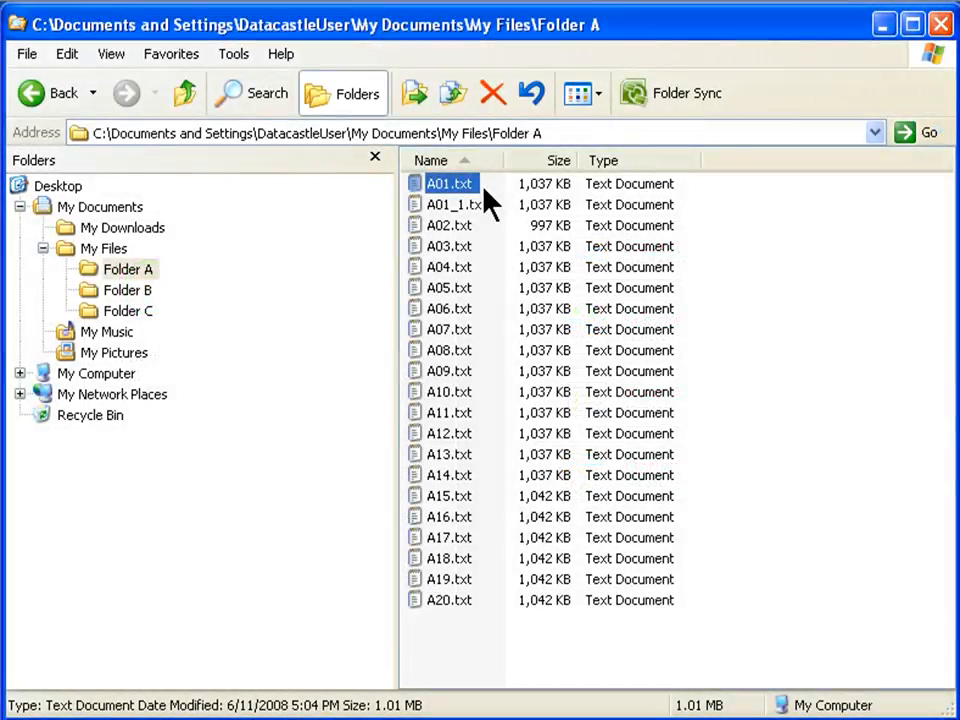
left_click(469, 205)
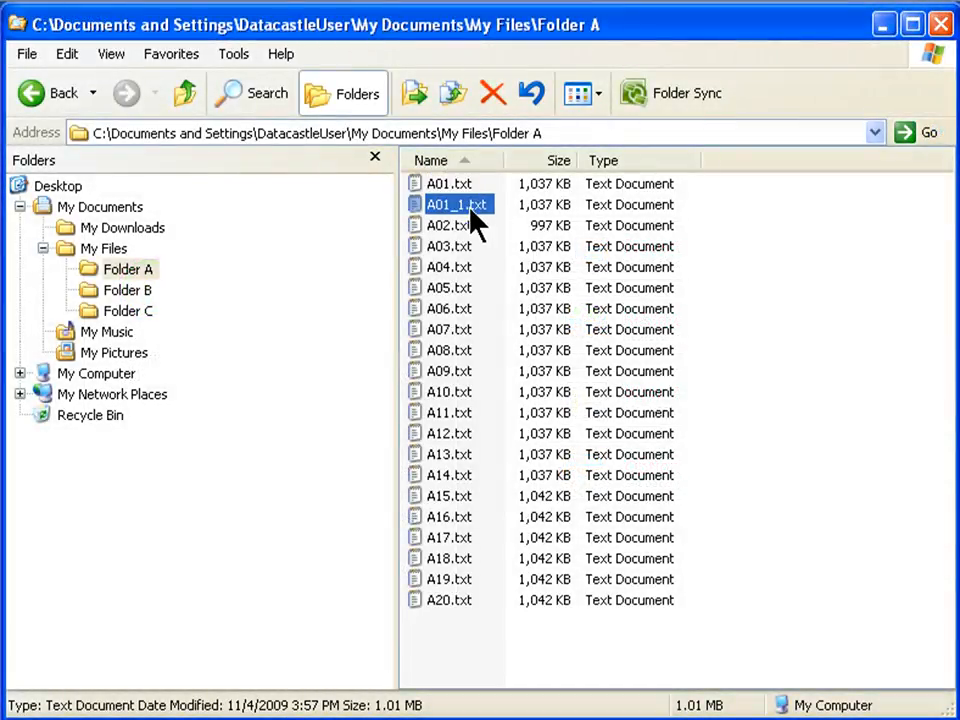